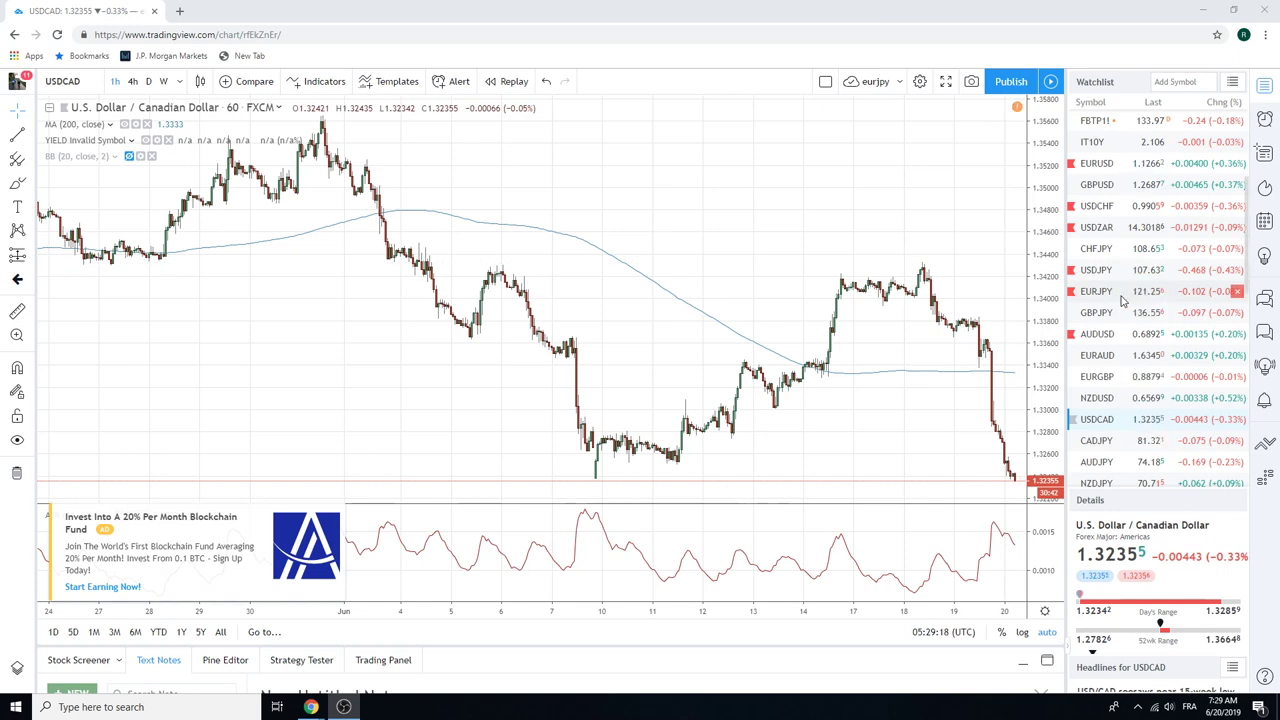
- Load Gold Futures (GC1!) on the 60-minute chart, then browse the other watchlist symbols
scroll(1118, 288, "down", 3)
scroll(1118, 288, "down", 1)
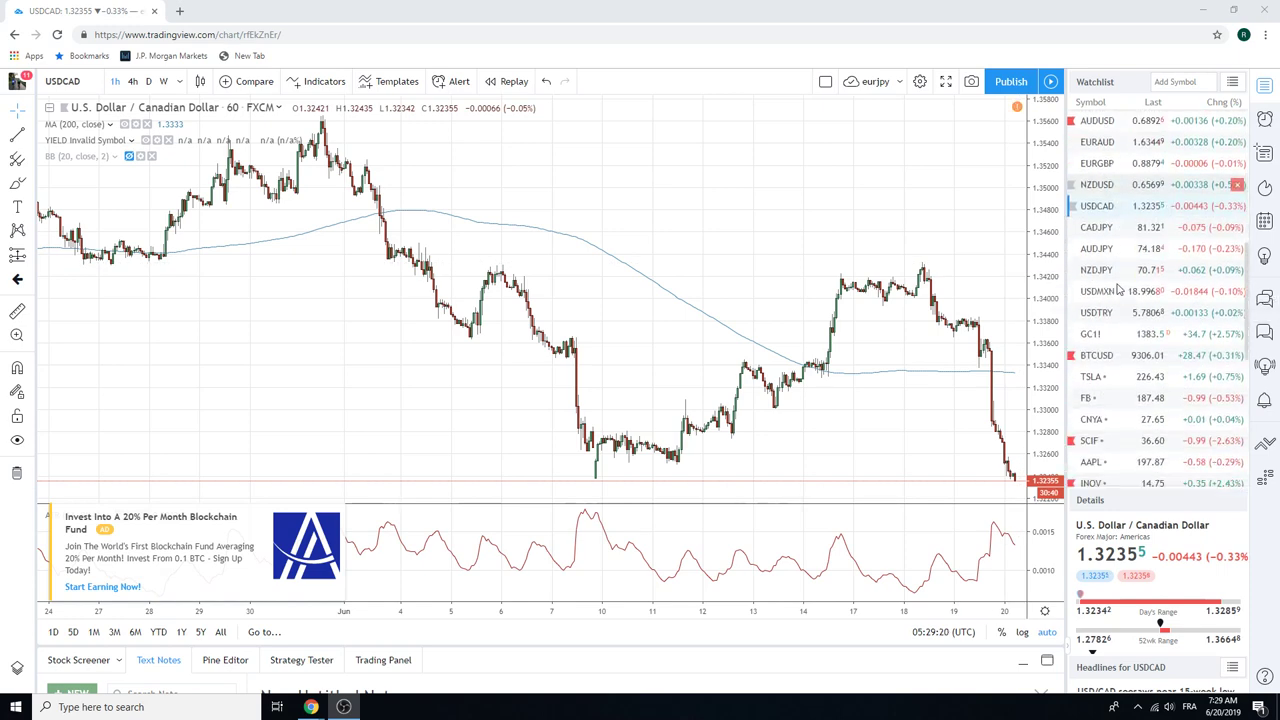
left_click(1099, 338)
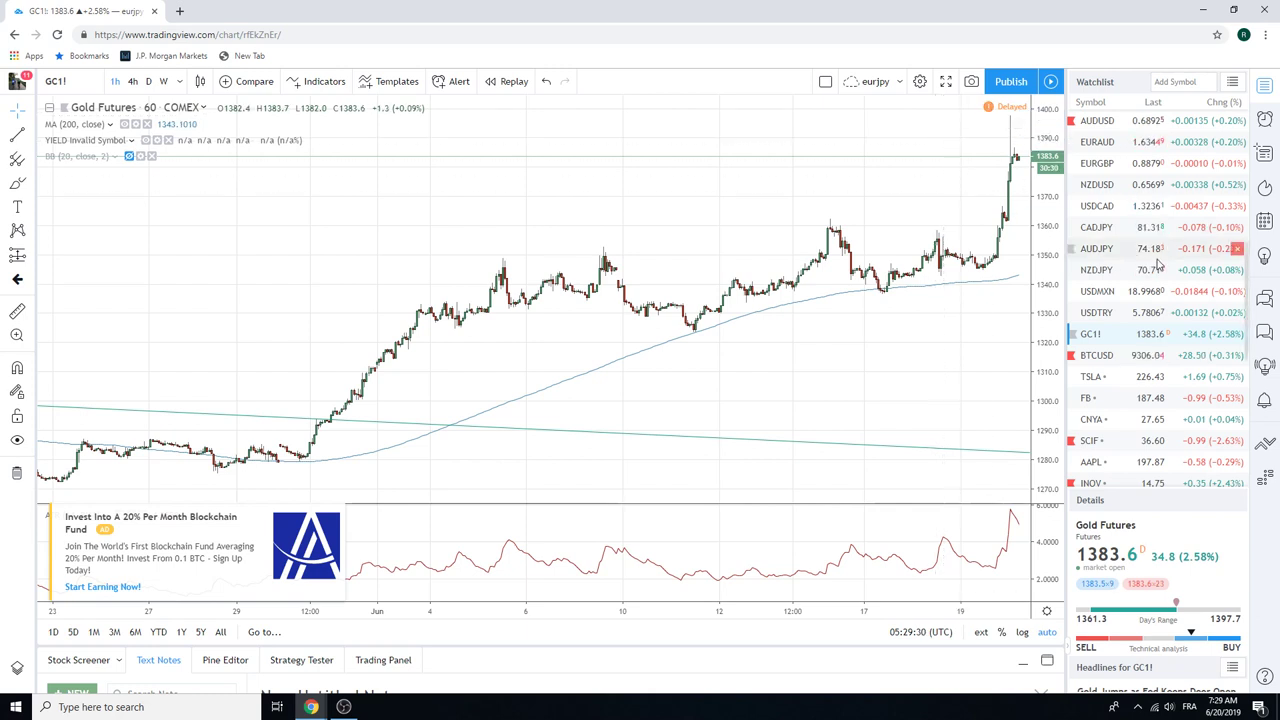
scroll(1136, 327, "up", 3)
scroll(1136, 327, "up", 1)
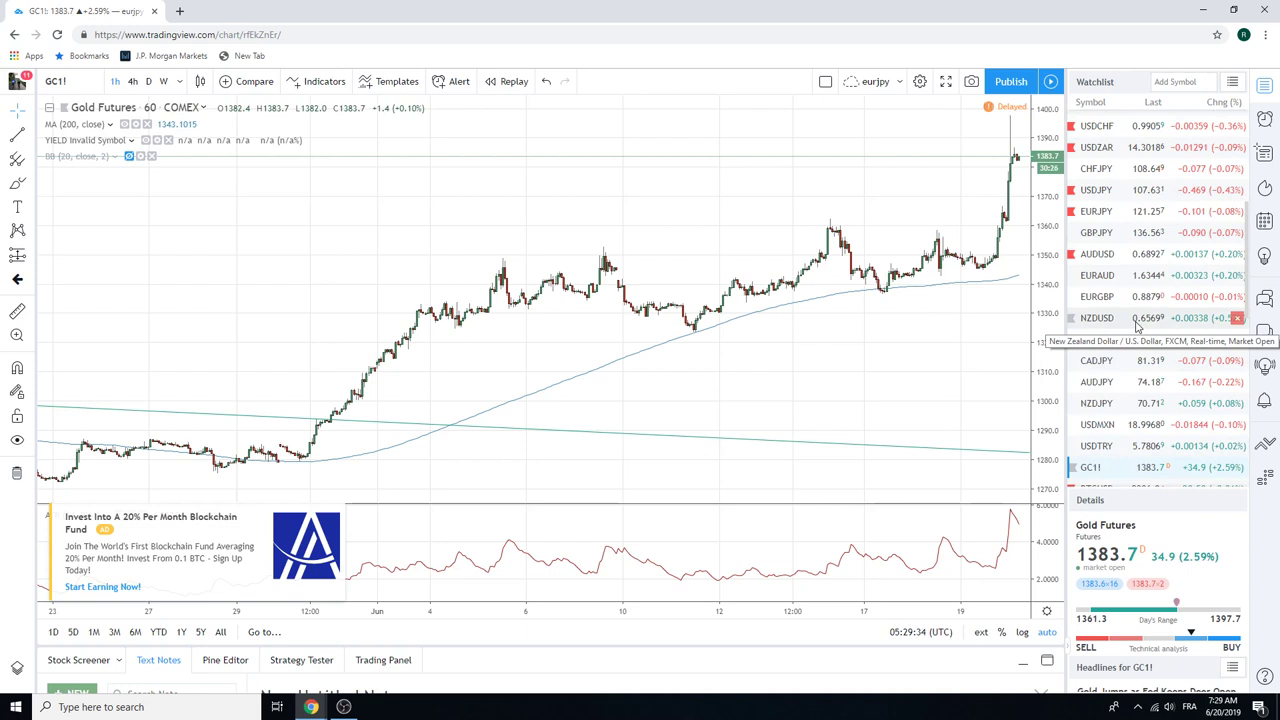
scroll(1150, 340, "up", 3)
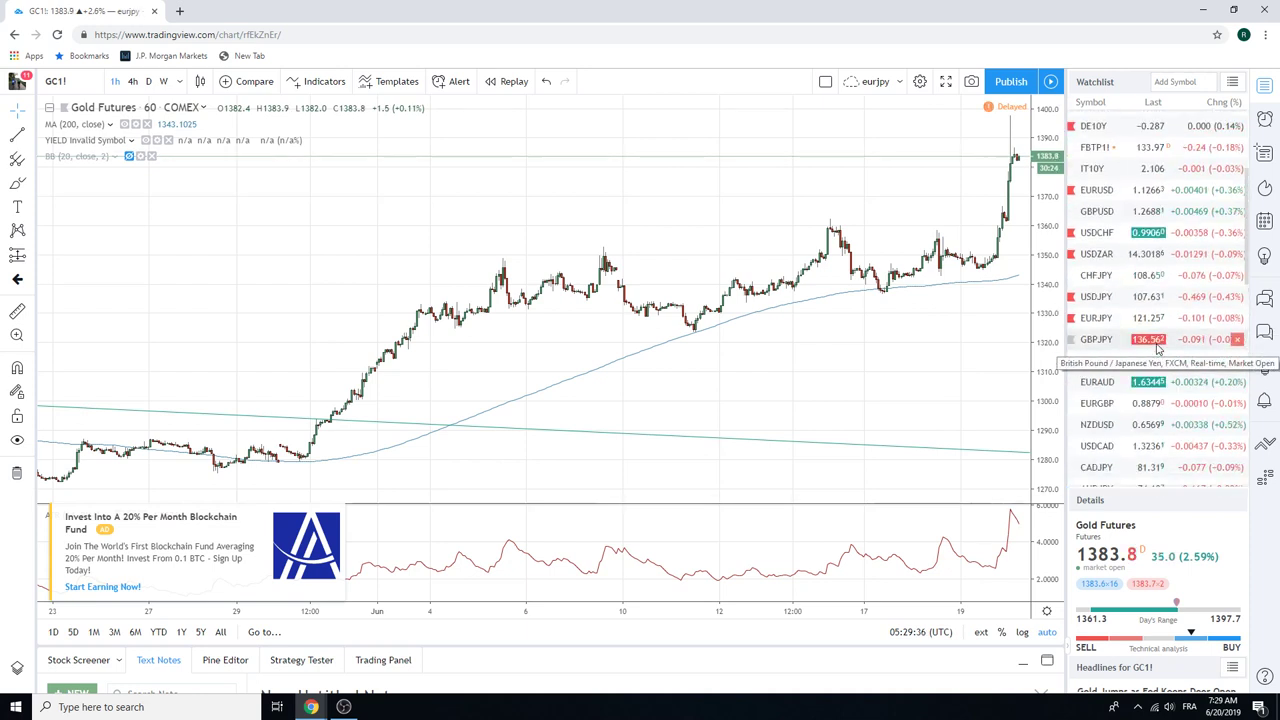
scroll(1157, 346, "down", 2)
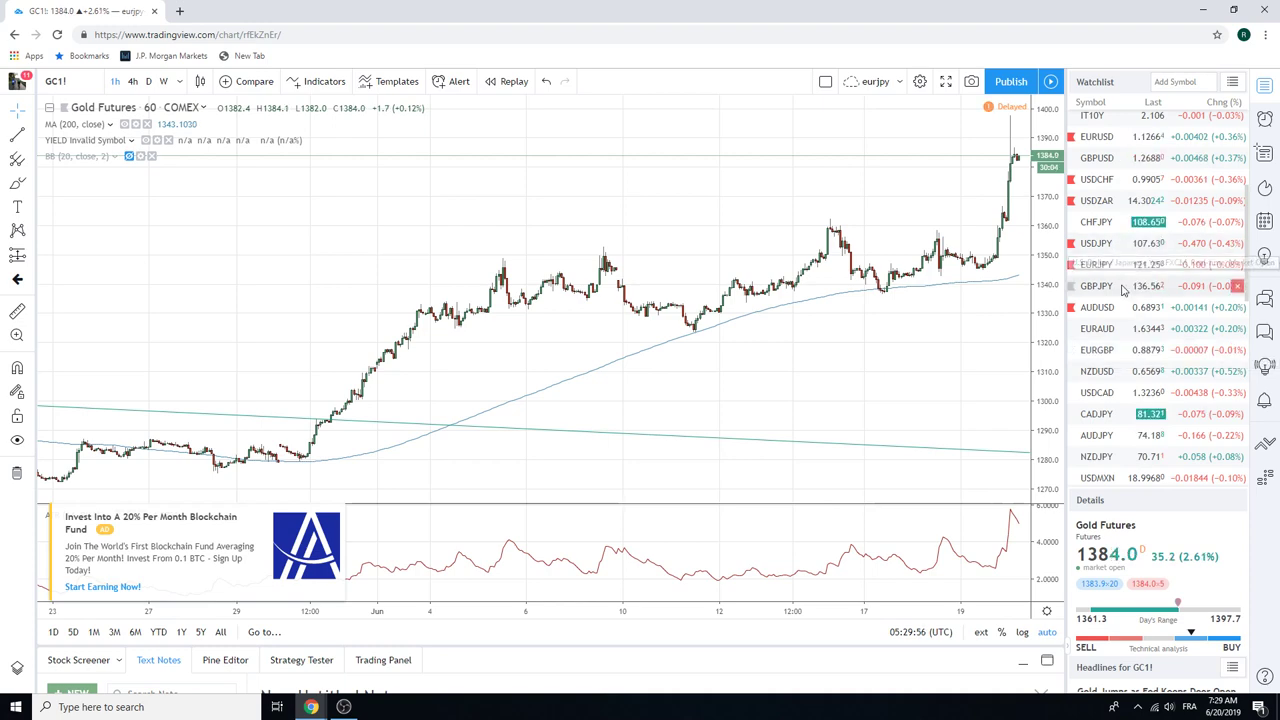
- Show USDJPY on daily candles, stepping through 4-hour, and zoom to view its converging trend lines
left_click(1097, 243)
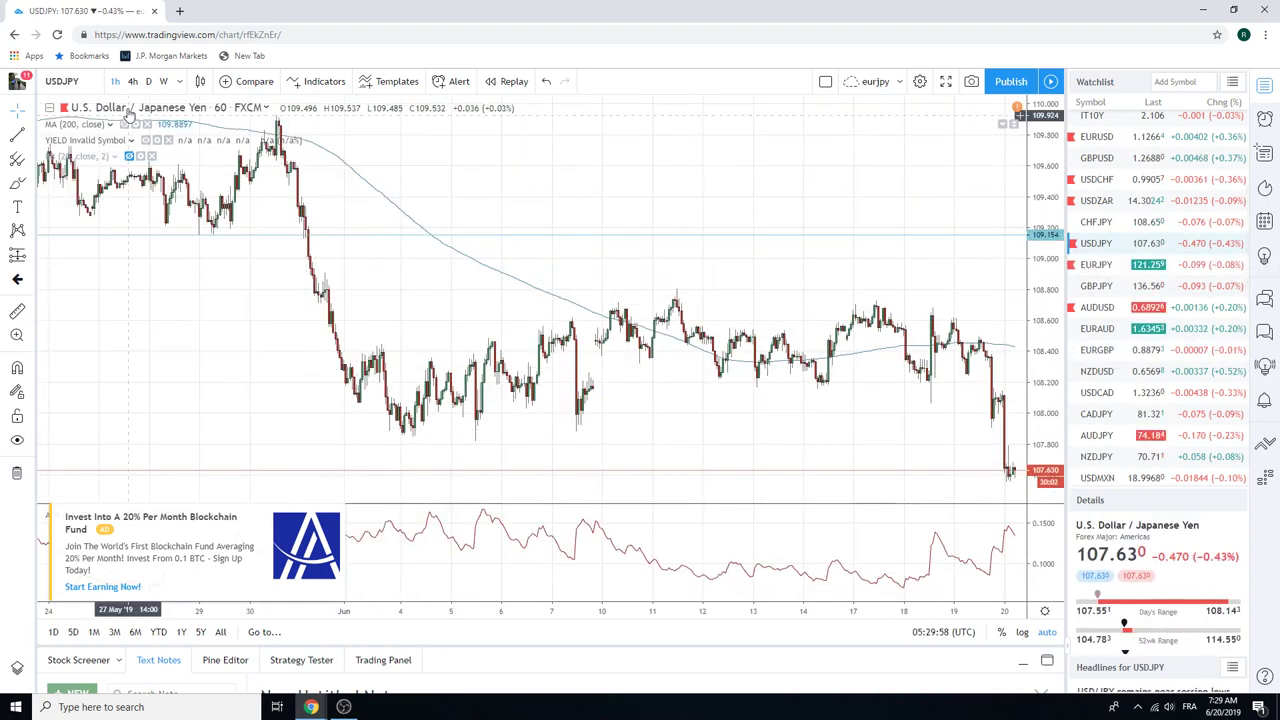
left_click(133, 81)
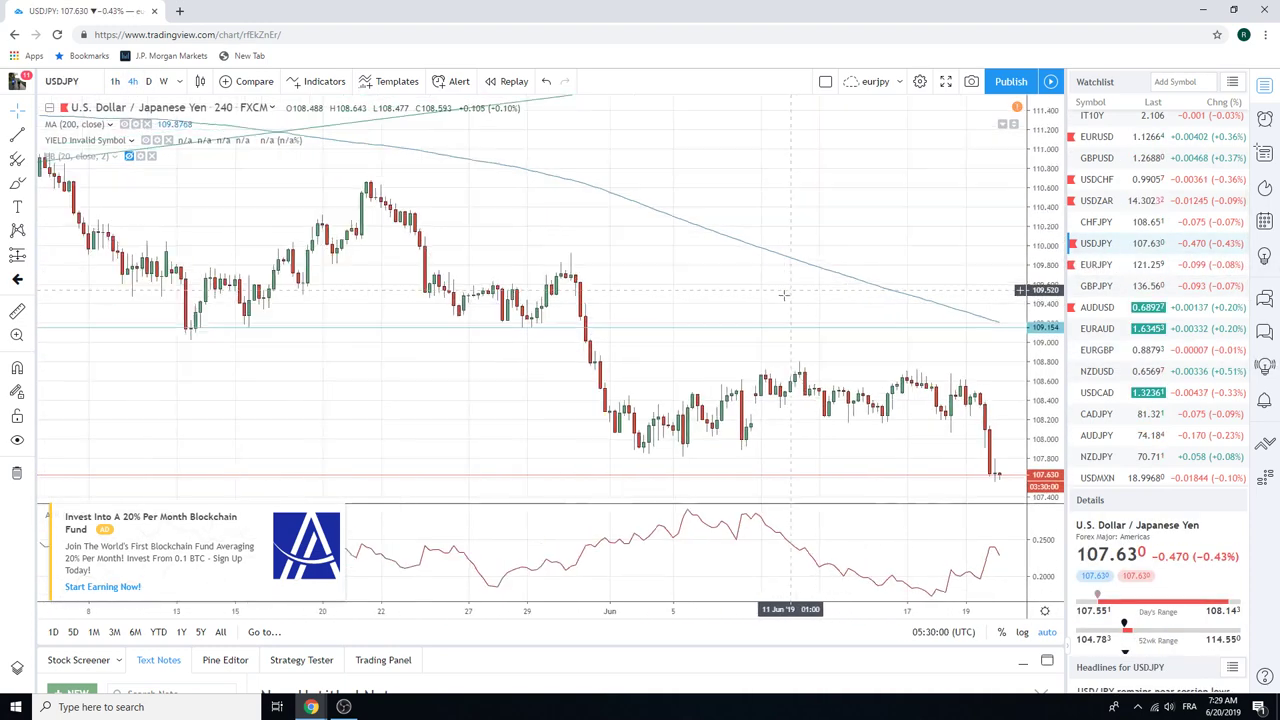
left_click(153, 81)
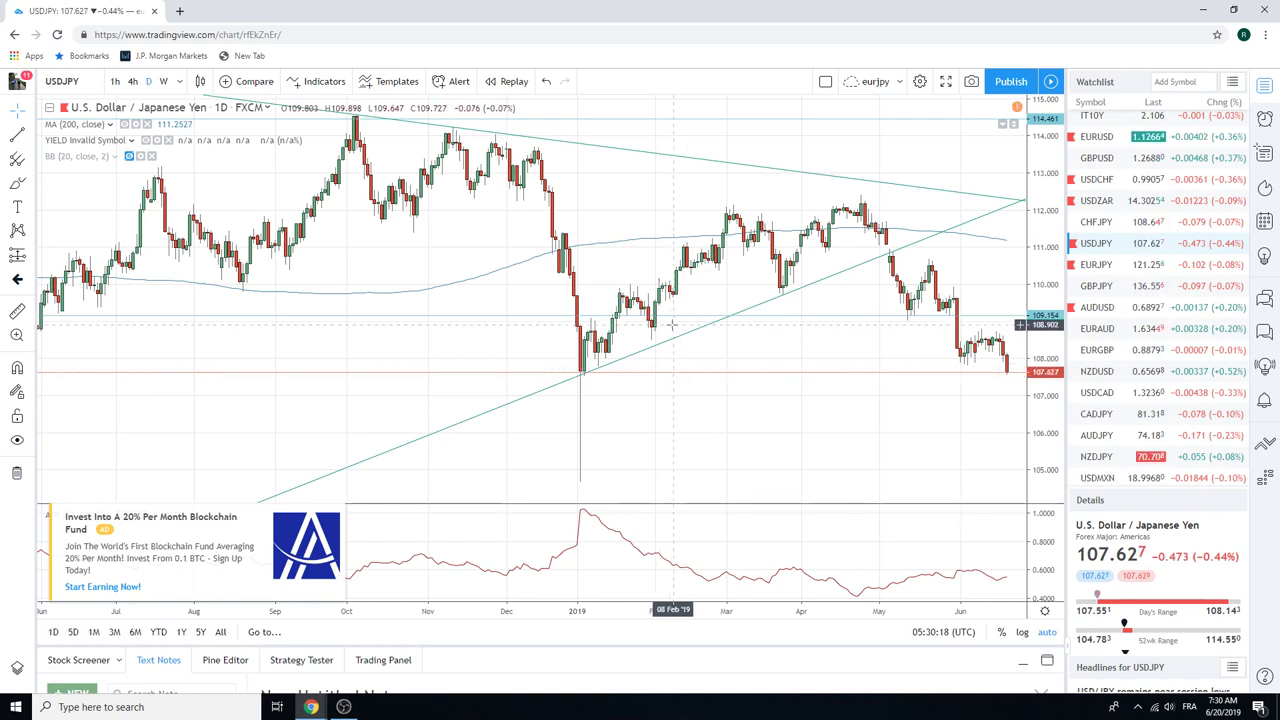
scroll(675, 334, "down", 2)
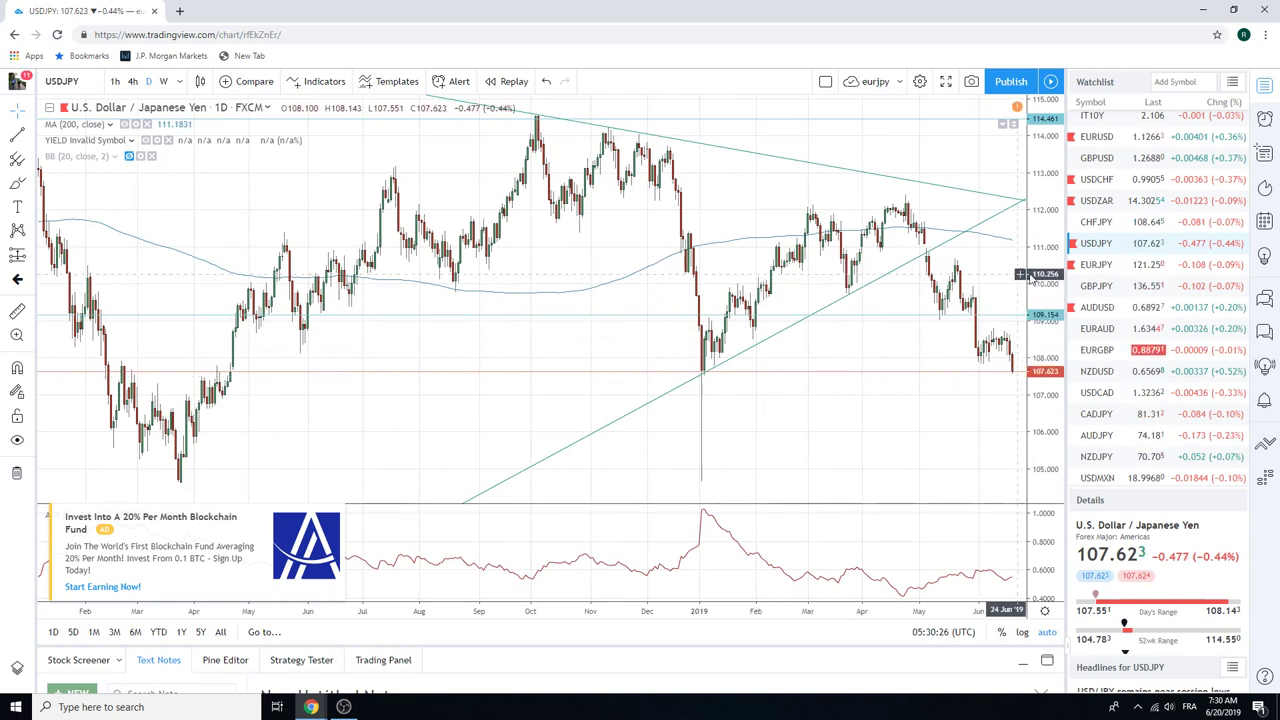
scroll(1128, 318, "up", 3)
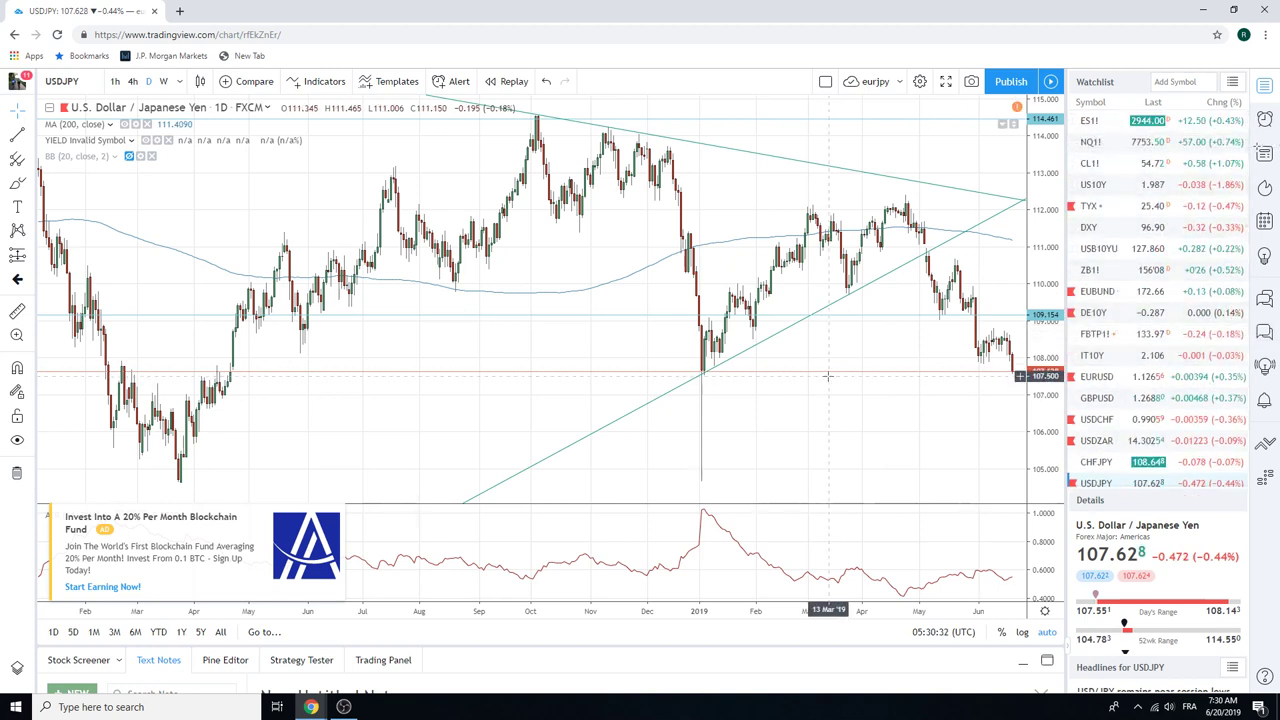
scroll(823, 391, "up", 3)
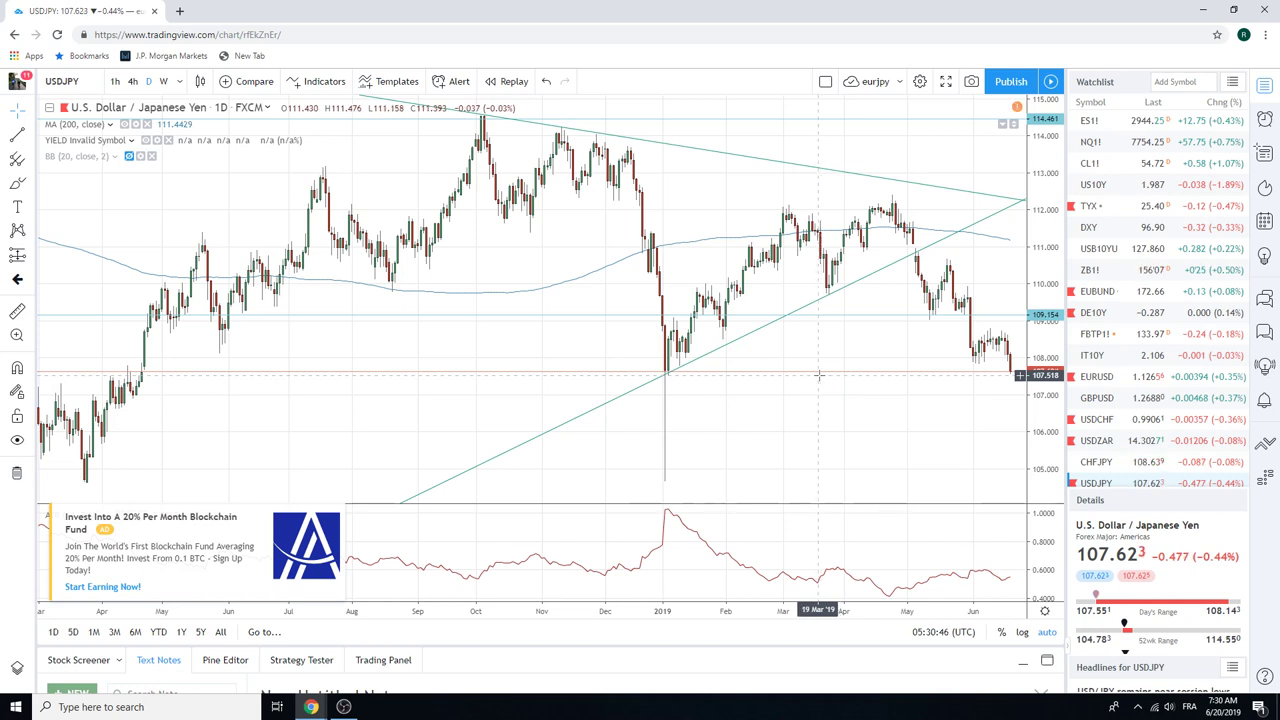
scroll(1153, 283, "down", 3)
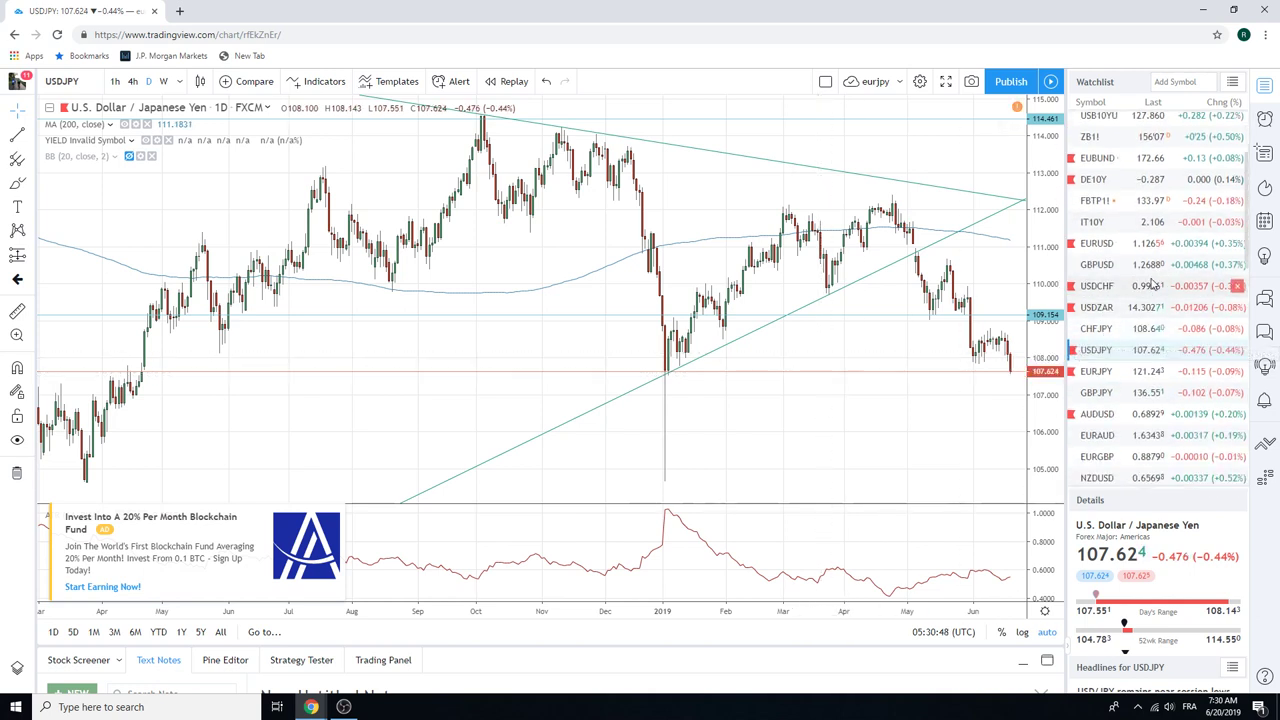
scroll(1153, 283, "down", 2)
- Switch the chart to USDCAD on the 1-hour interval
left_click(1098, 446)
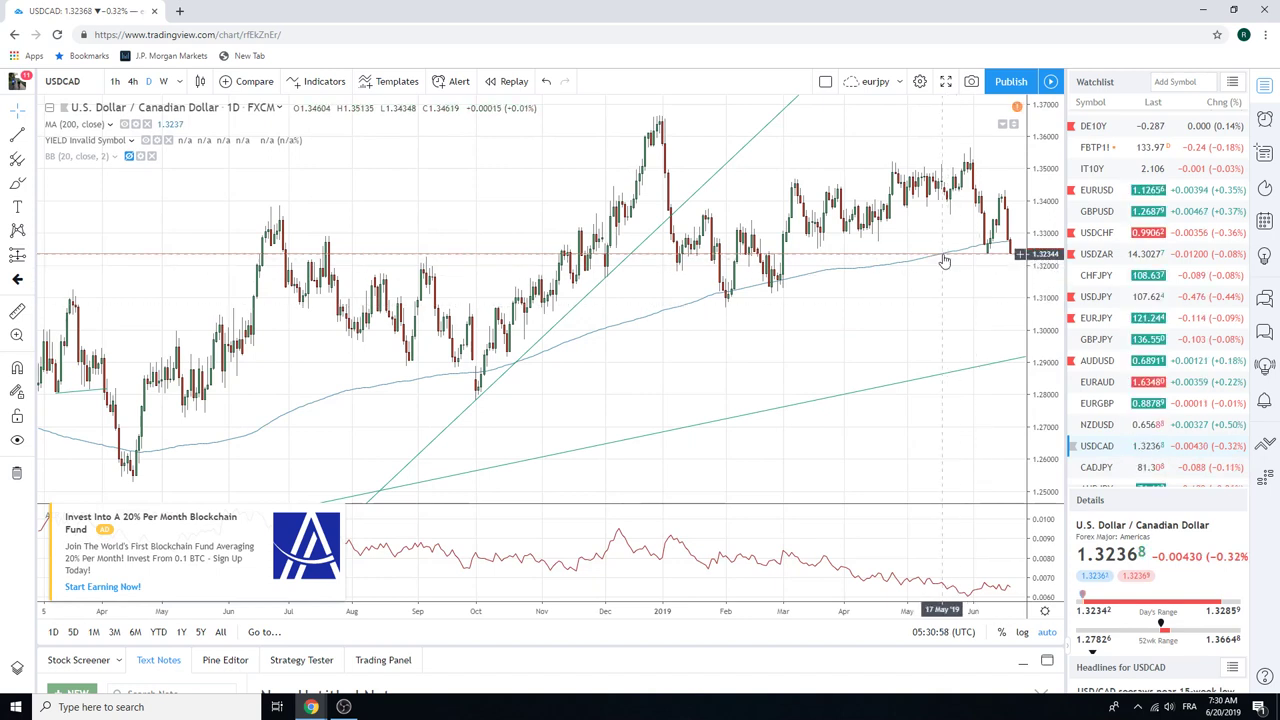
left_click(117, 81)
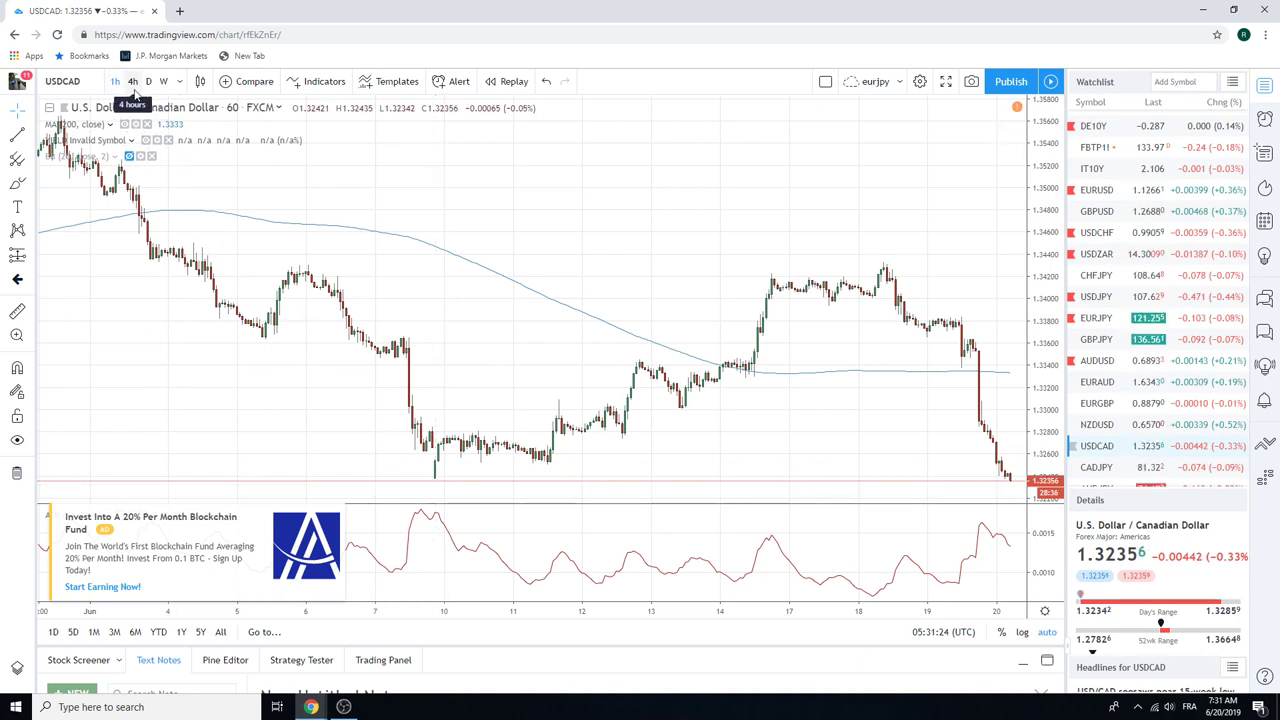
- Return USDCAD to daily candles so its drawn trend lines reappear
left_click(148, 81)
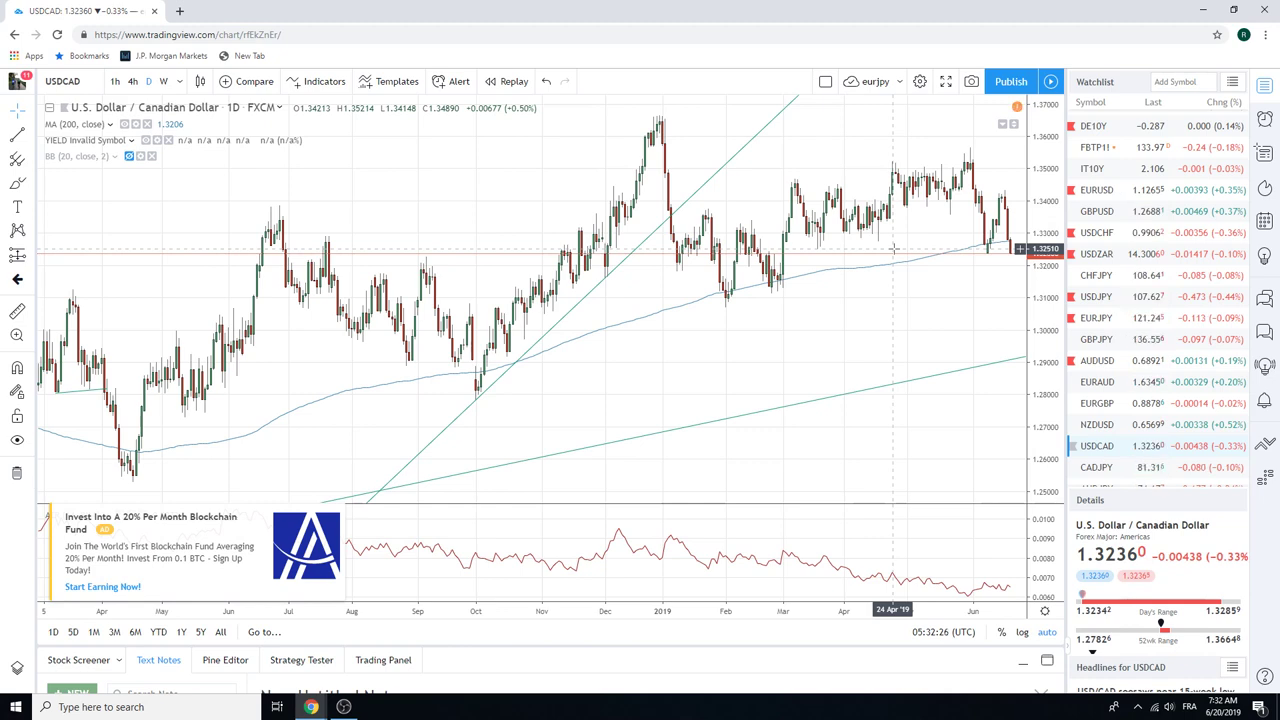
- Check GBPUSD, close the advert over the indicator pane, then load the daily EURGBP chart
left_click(1112, 213)
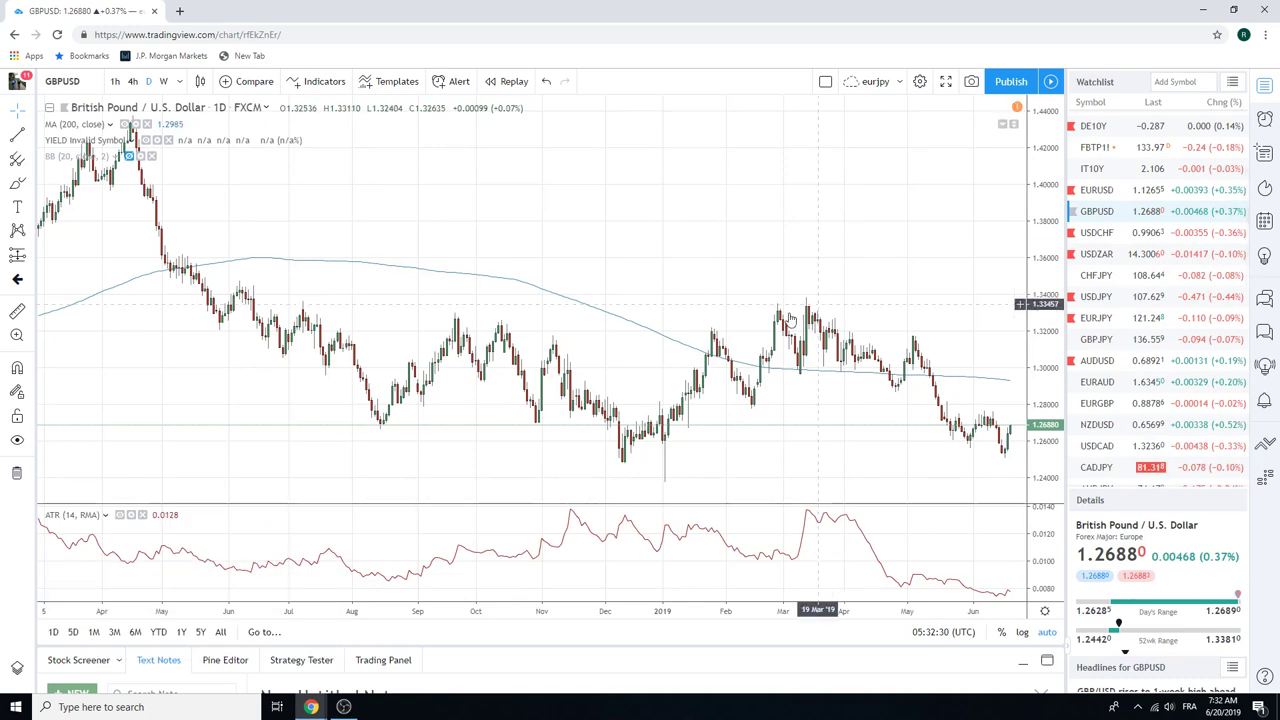
scroll(790, 318, "up", 5)
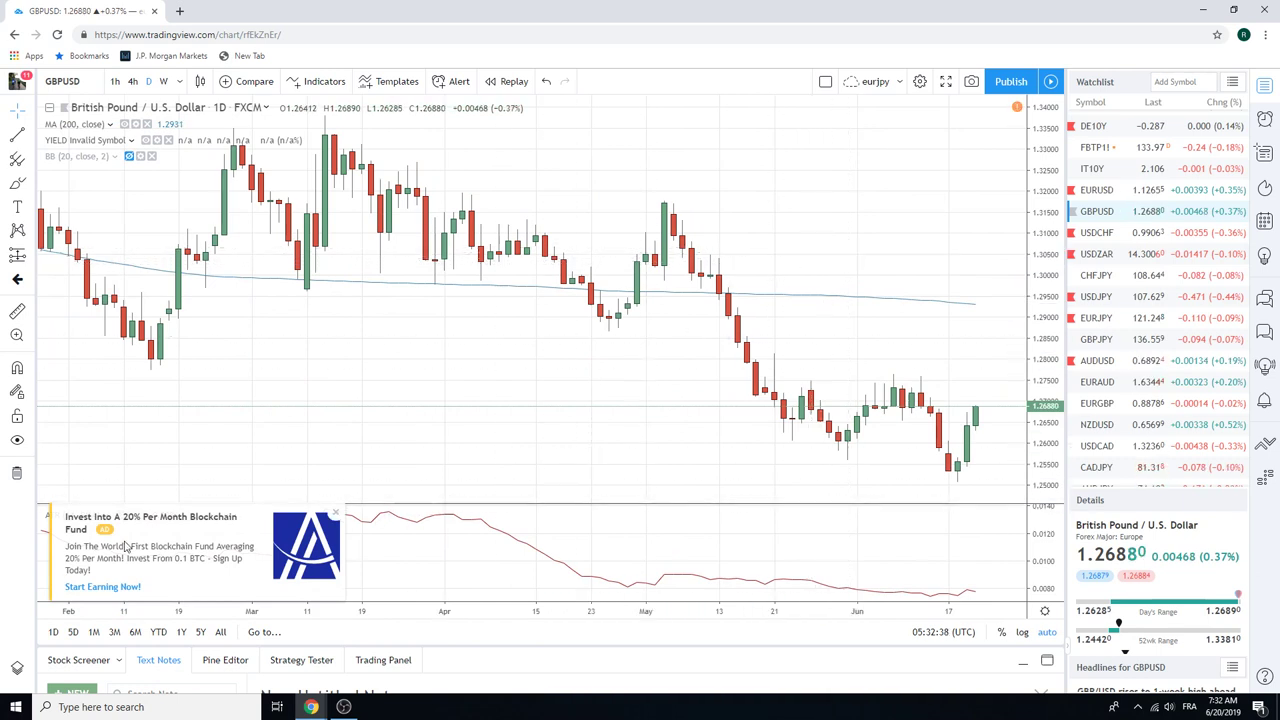
left_click(335, 513)
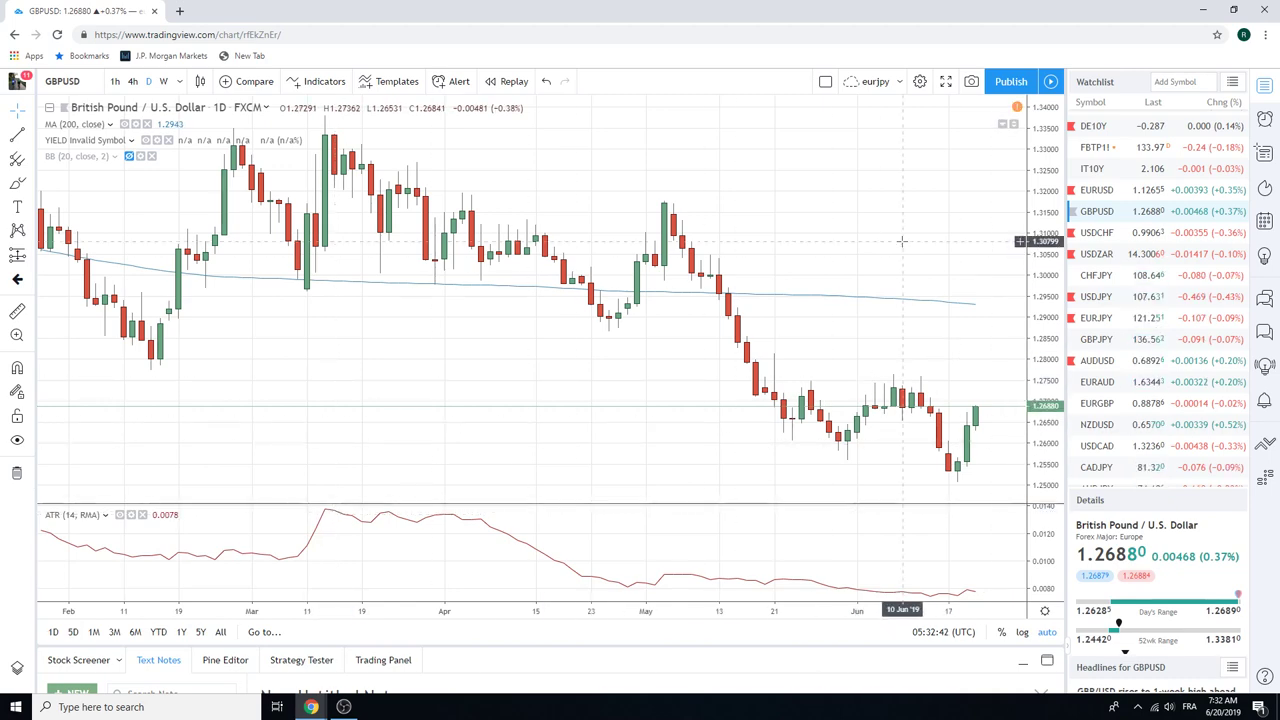
scroll(900, 270, "down", 3)
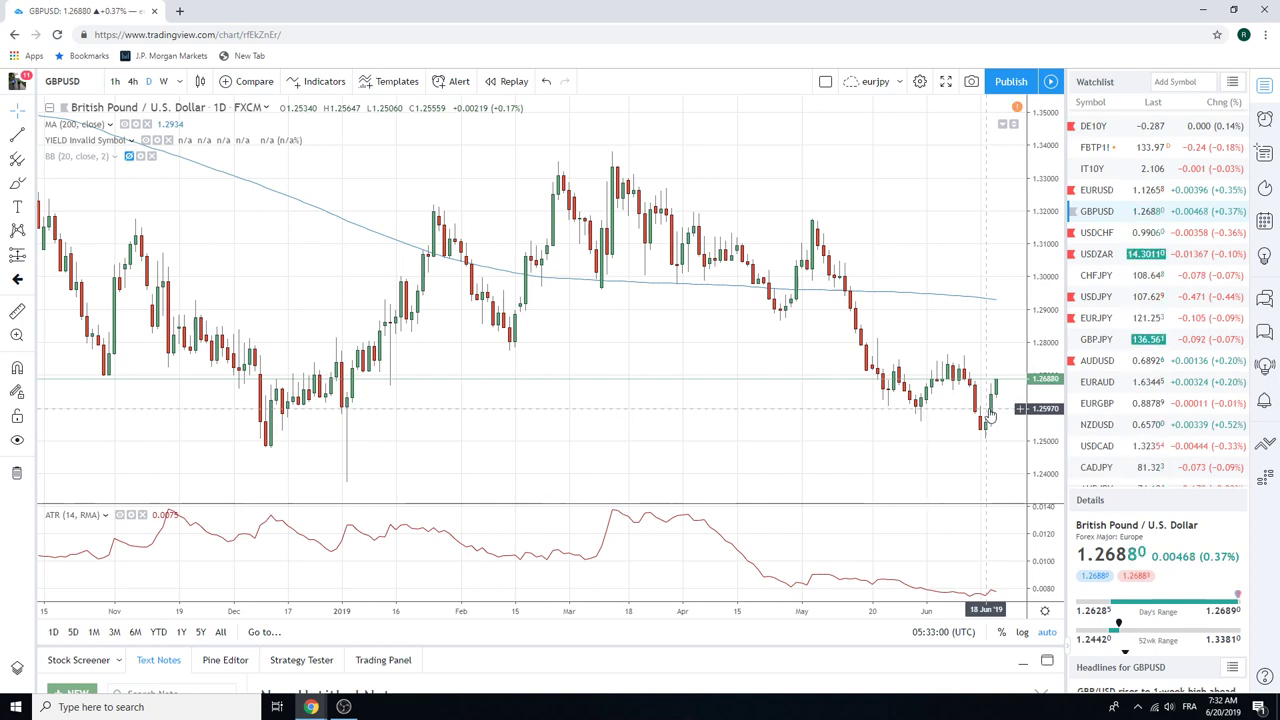
left_click(1094, 405)
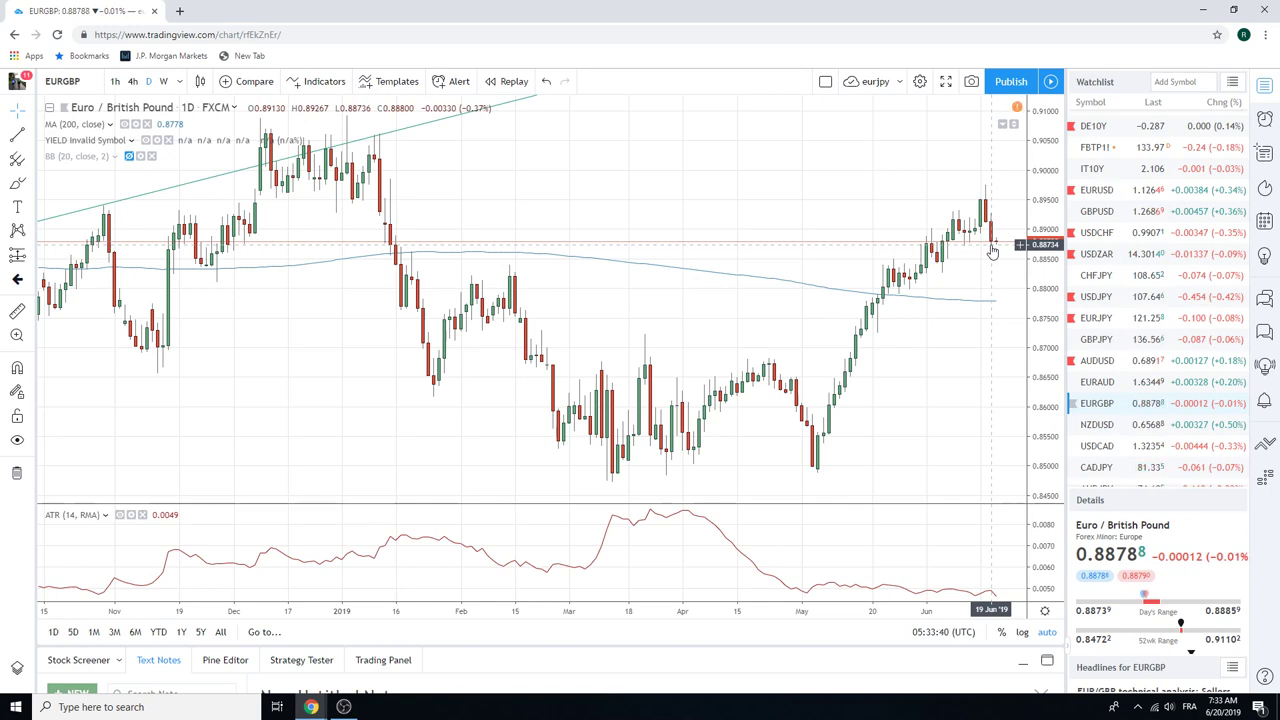
scroll(866, 287, "up", 2)
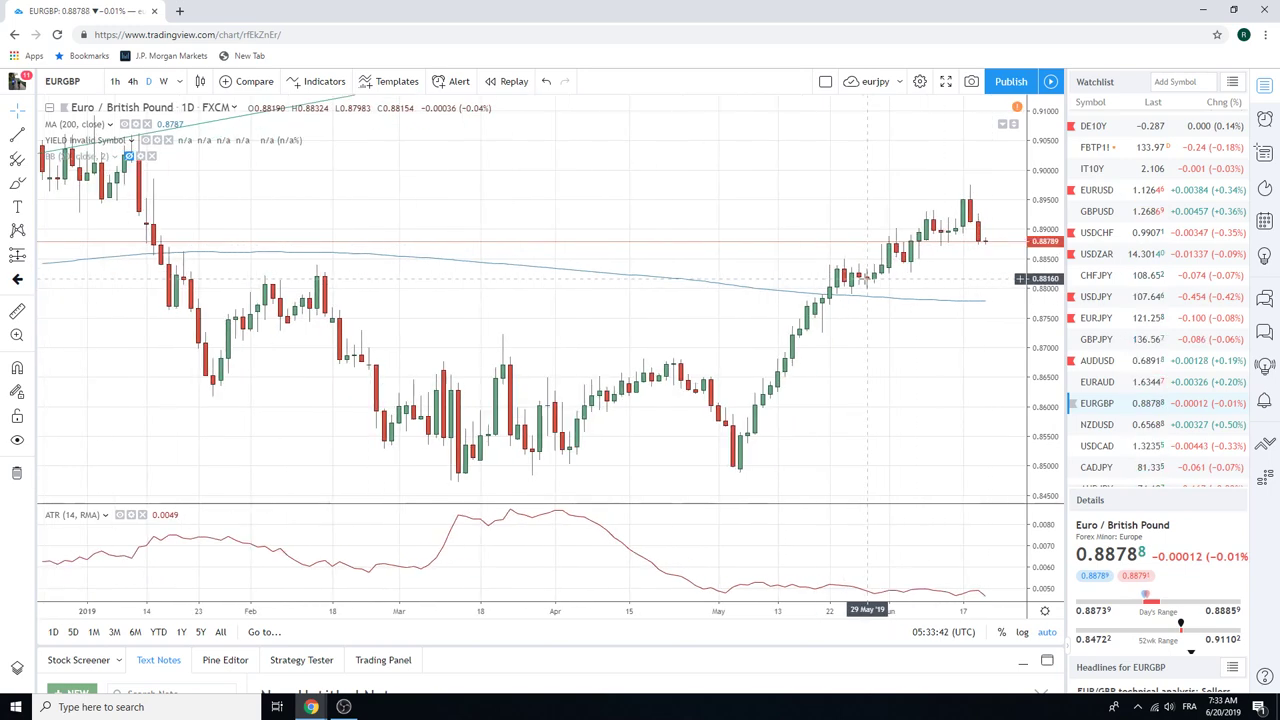
scroll(866, 287, "down", 2)
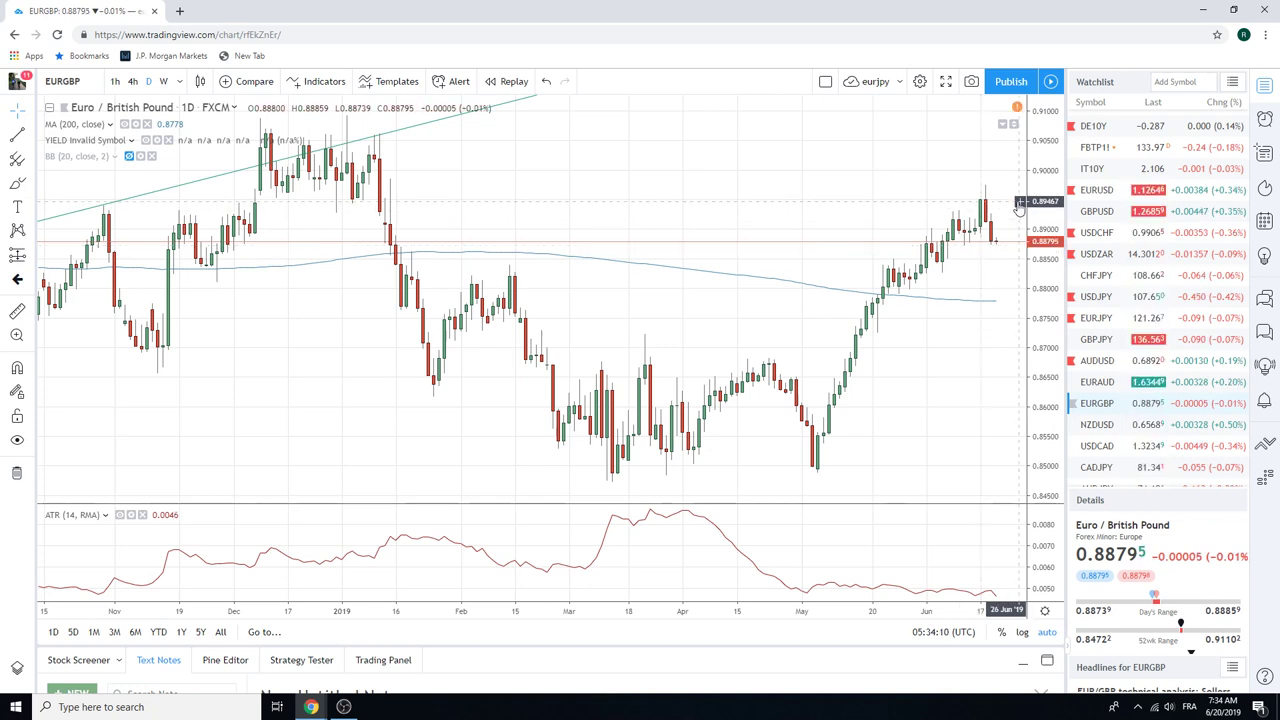
- Load daily USDZAR, priced near 14.2988, and zoom out and back in
left_click(1100, 255)
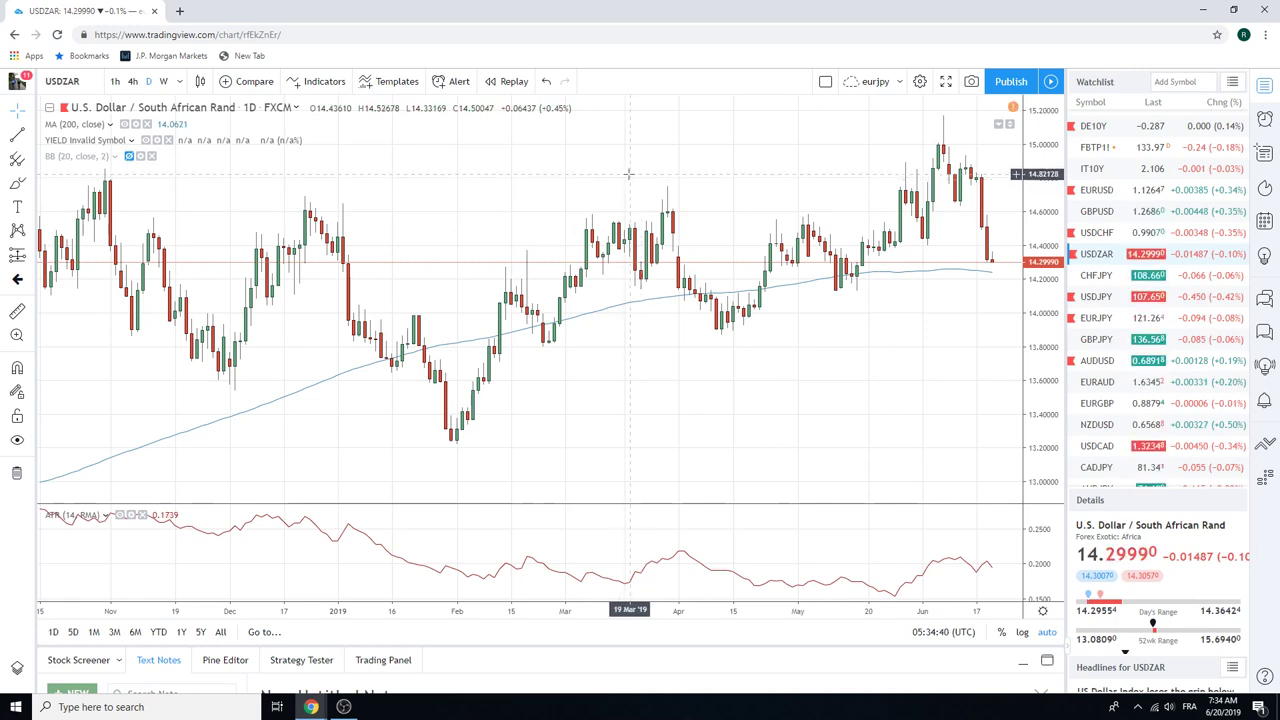
scroll(576, 190, "down", 2)
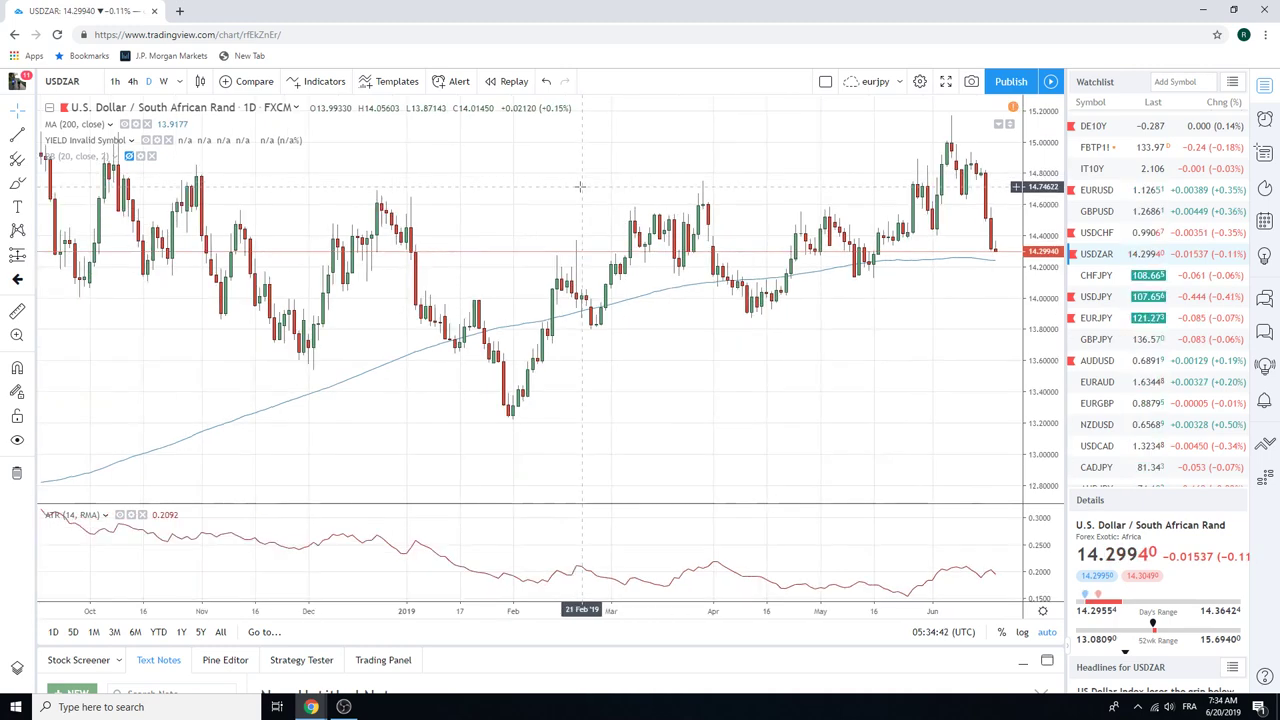
scroll(570, 210, "up", 2)
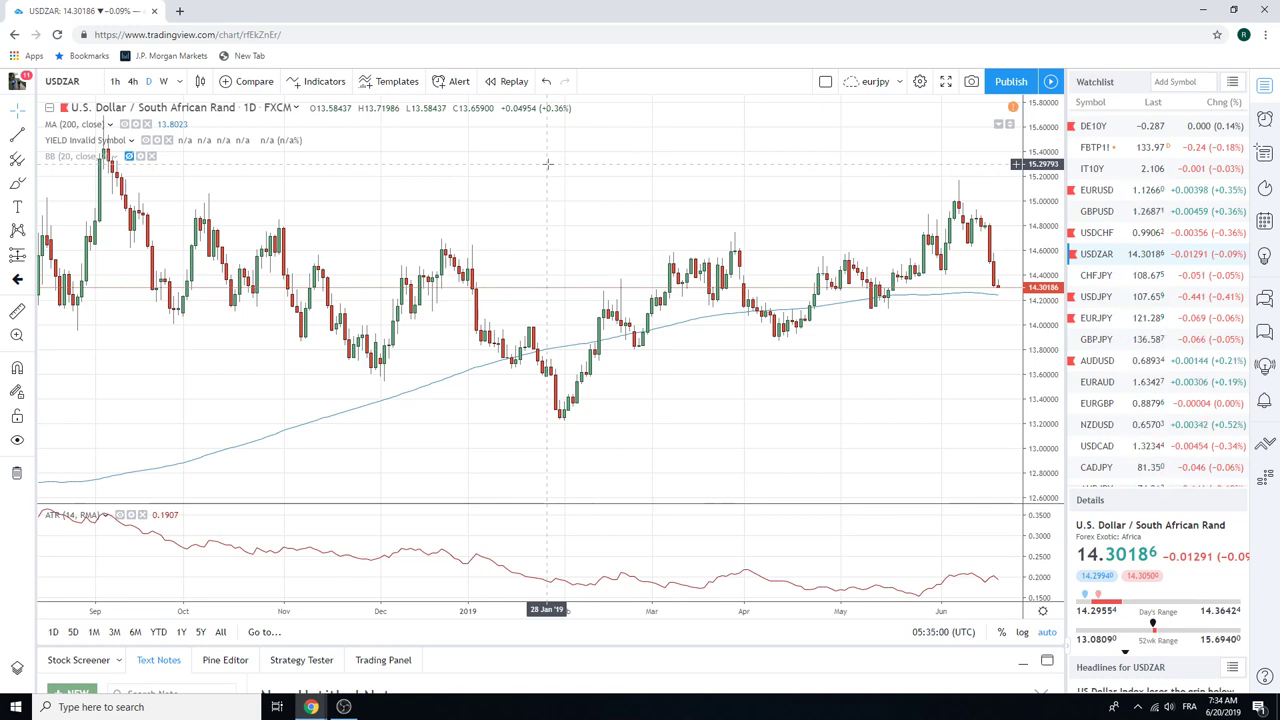
scroll(540, 176, "down", 2)
scroll(540, 176, "up", 2)
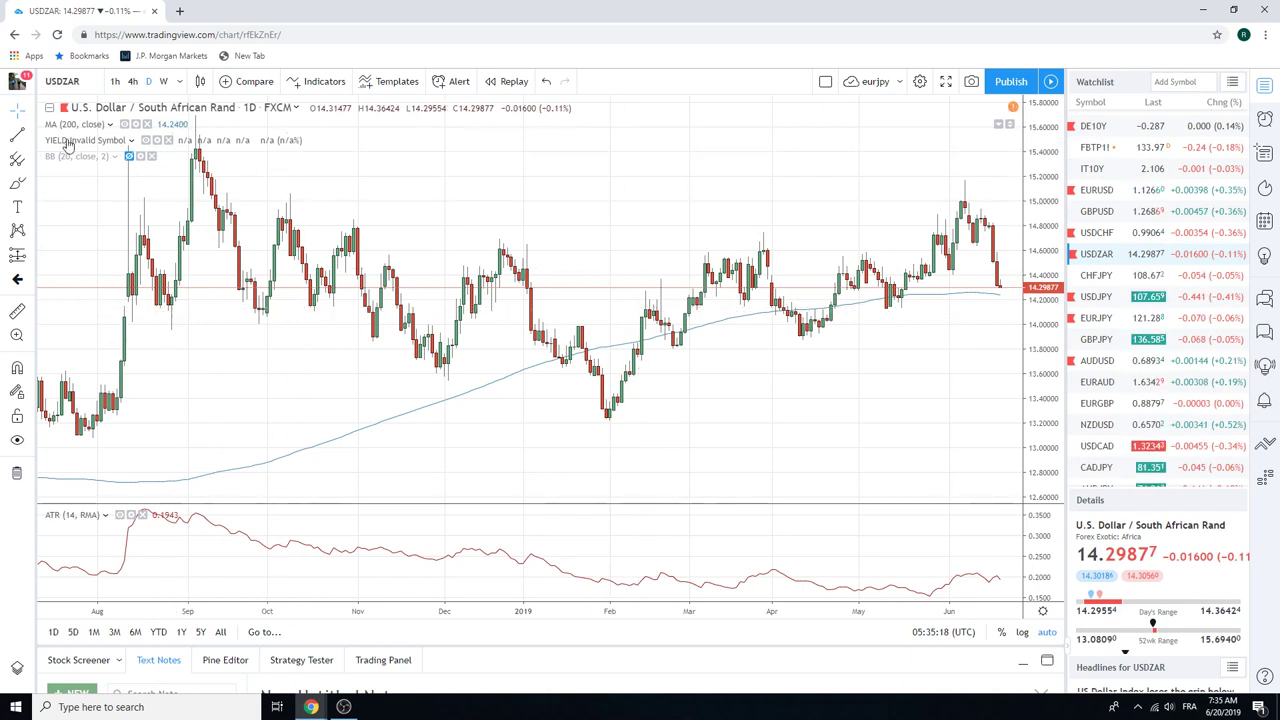
- Draw an extended trend line from the February 2019 low through the mid-April 2019 low
left_click(32, 136)
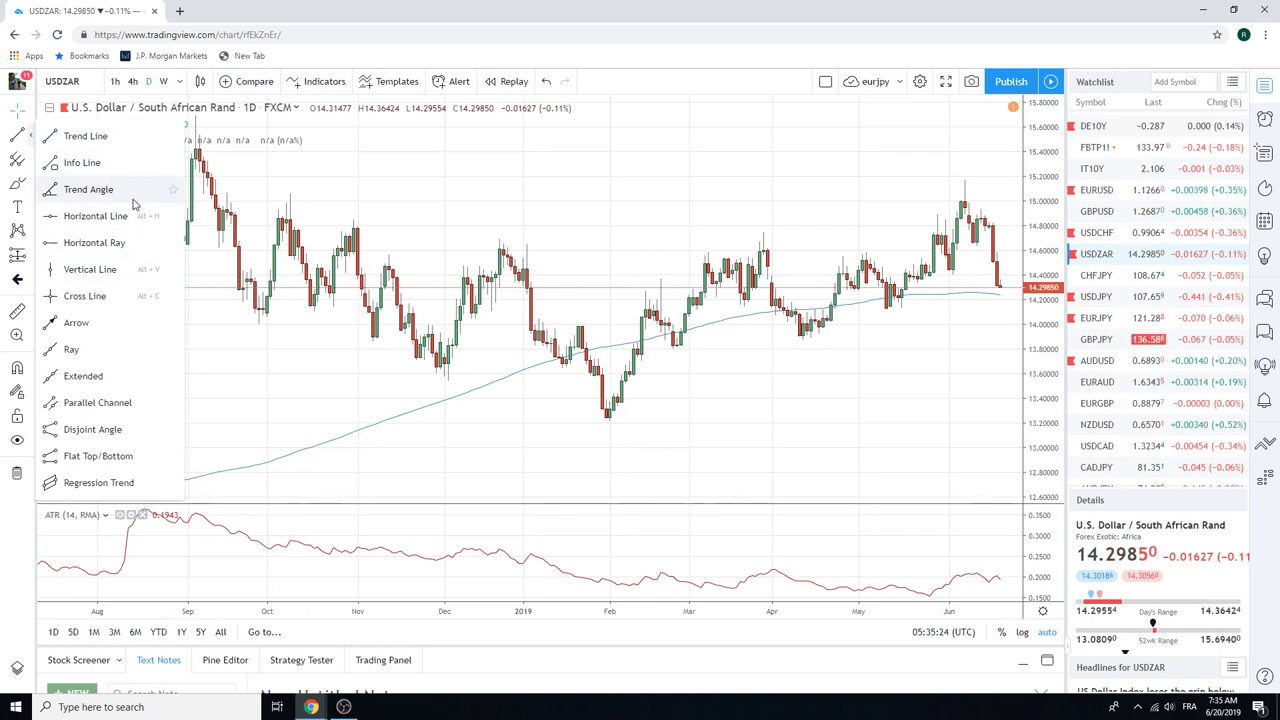
left_click(130, 376)
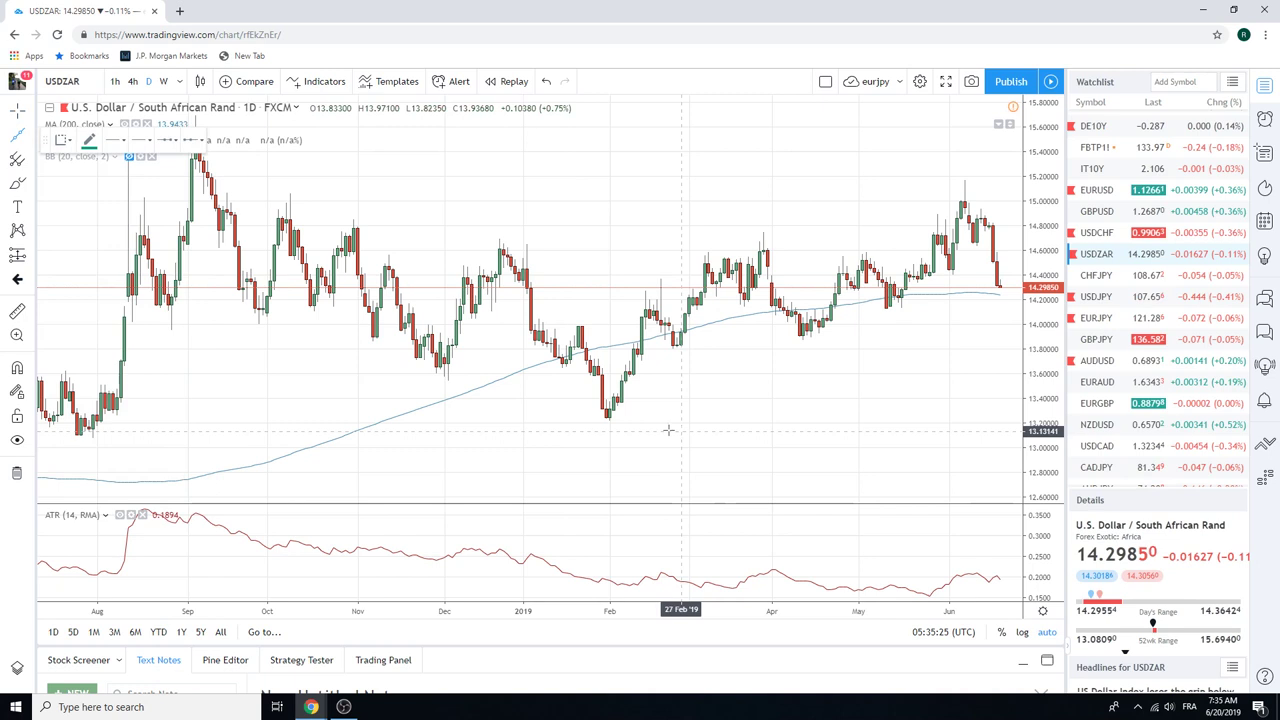
left_click(609, 420)
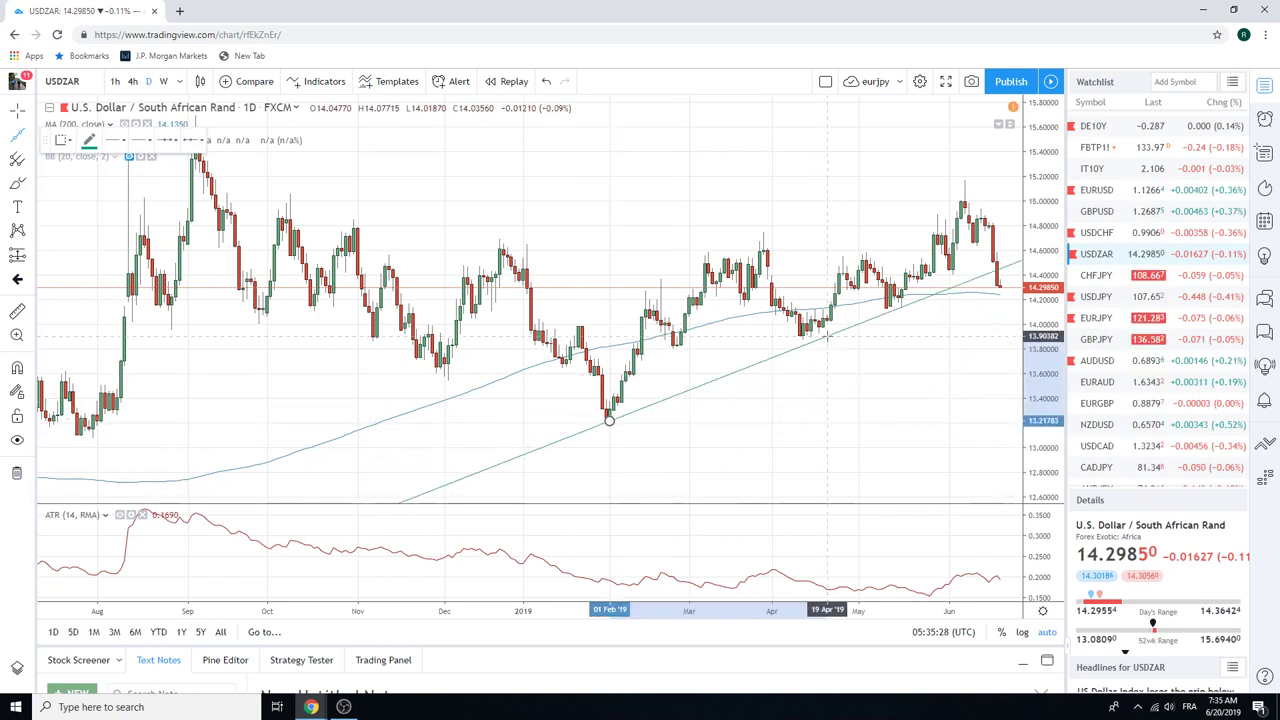
left_click(826, 336)
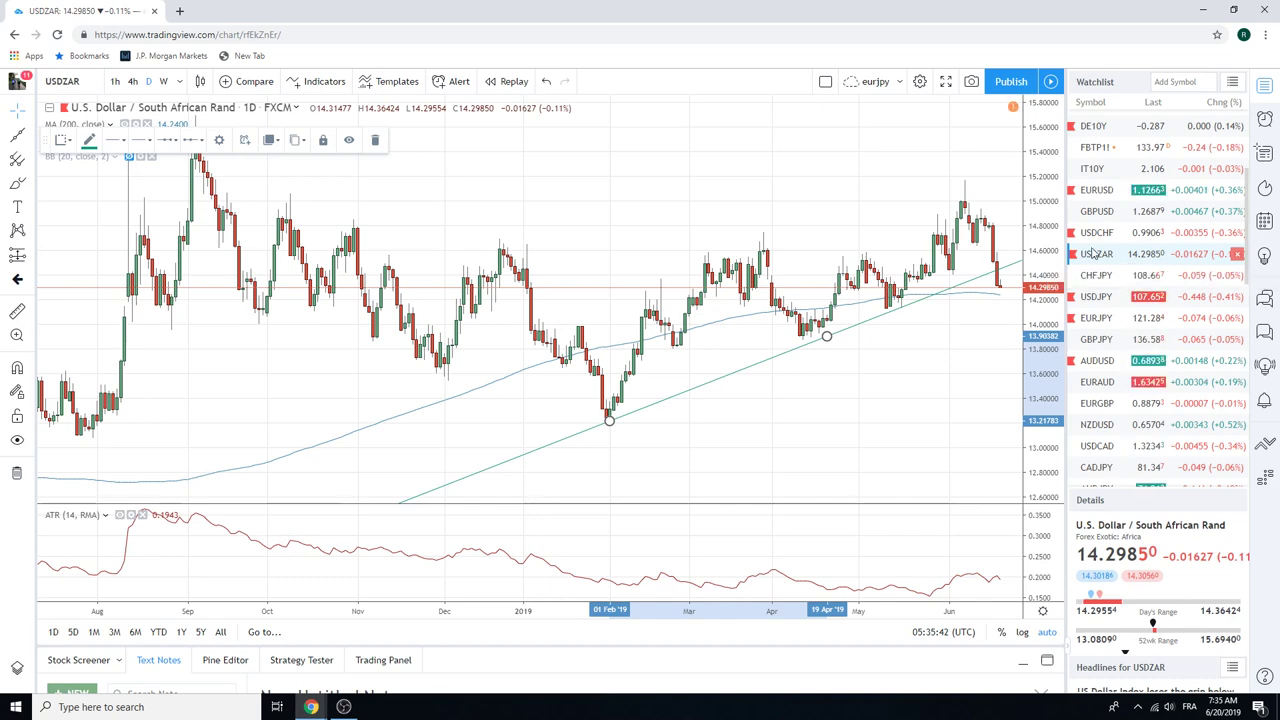
- Briefly view EURGBP, then settle on daily USDJPY with price near 107.64
left_click(1112, 404)
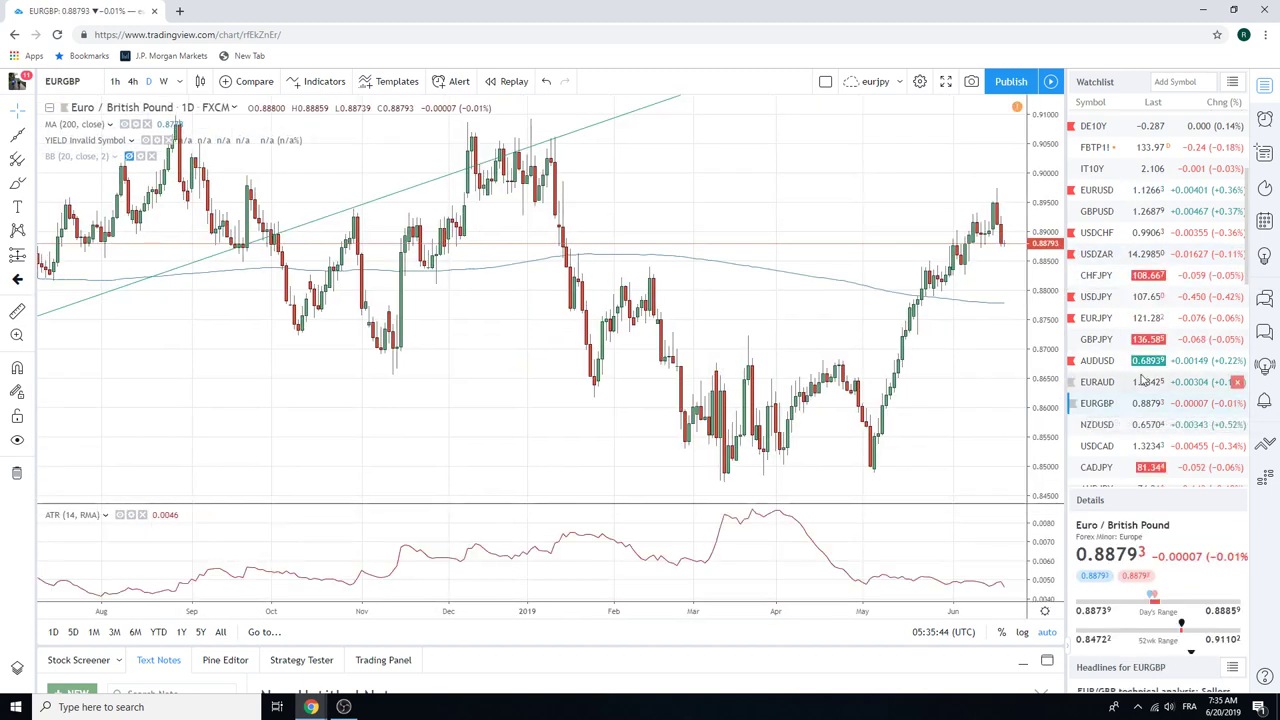
left_click(1100, 297)
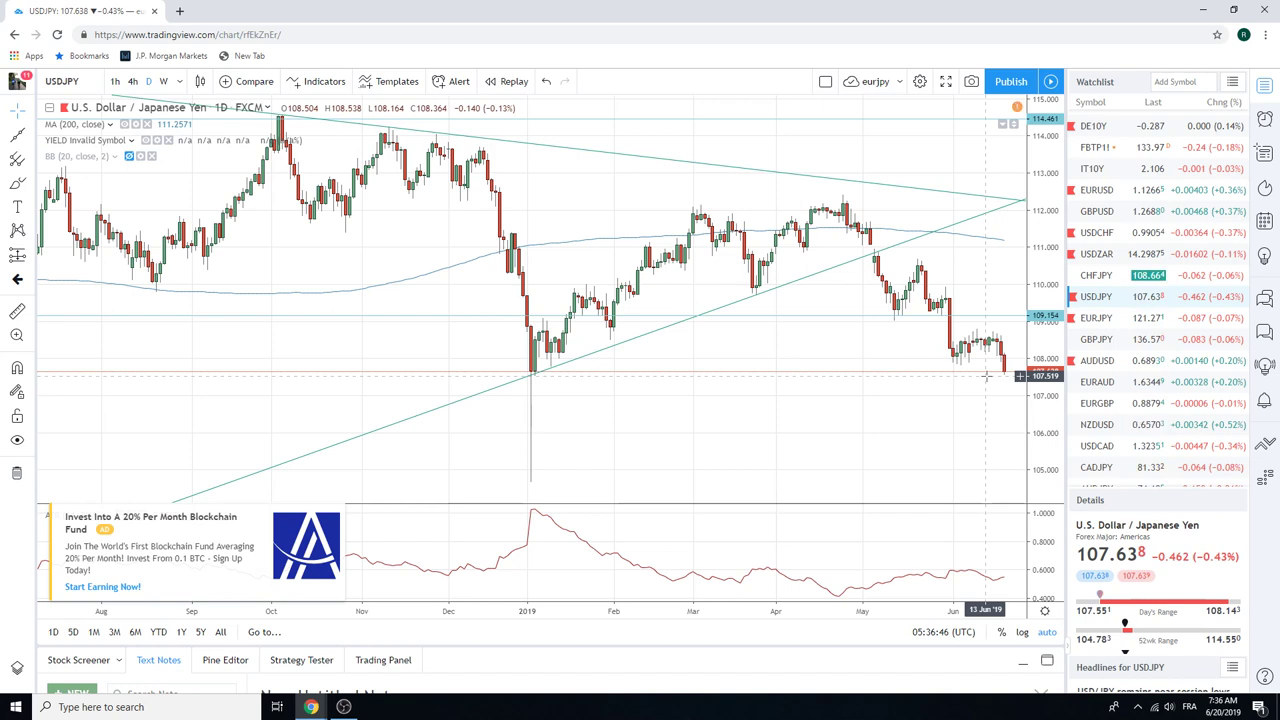
scroll(1140, 328, "up", 3)
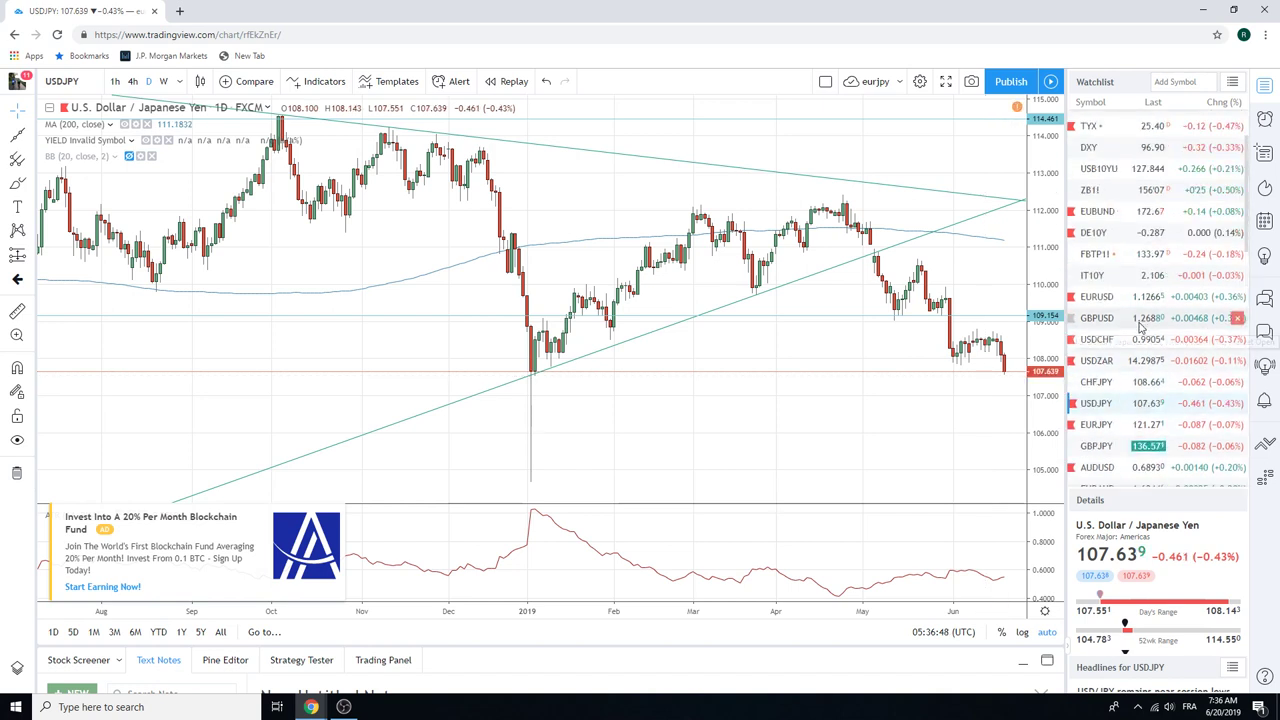
scroll(1140, 328, "down", 3)
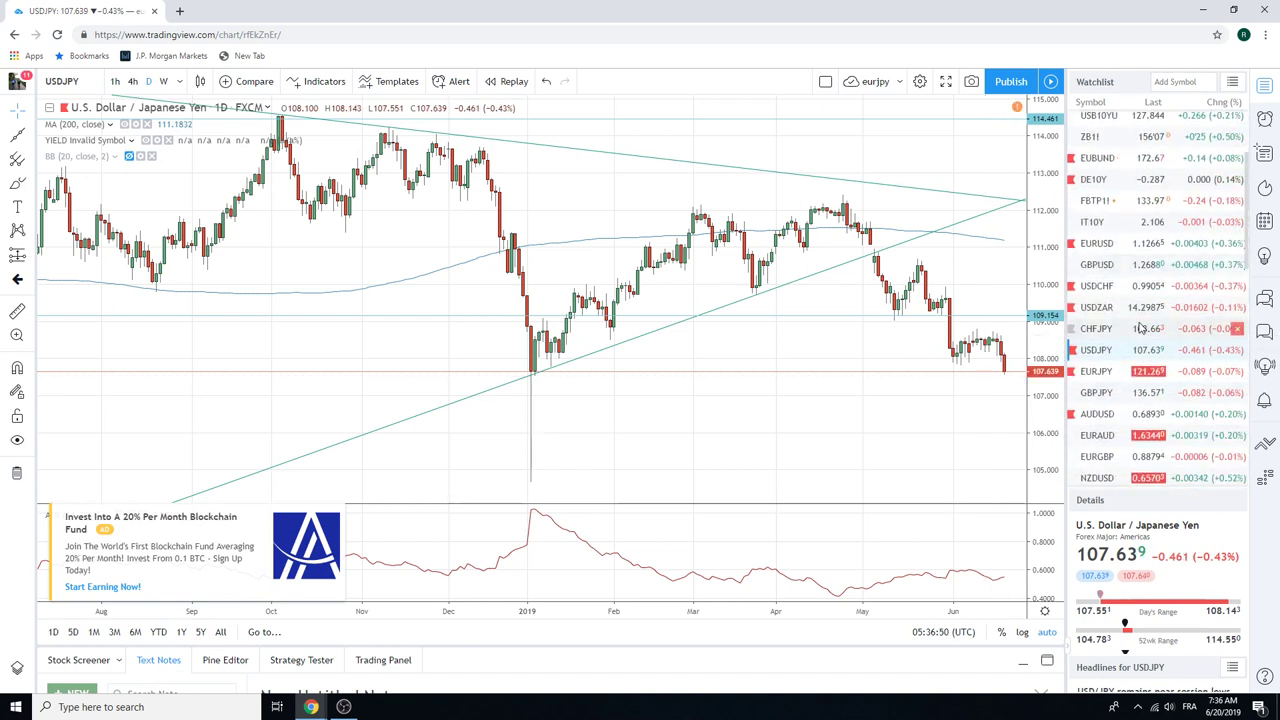
- Glance at AUDUSD, then show daily EURAUD near 1.6344, above its 200-period average
left_click(1108, 414)
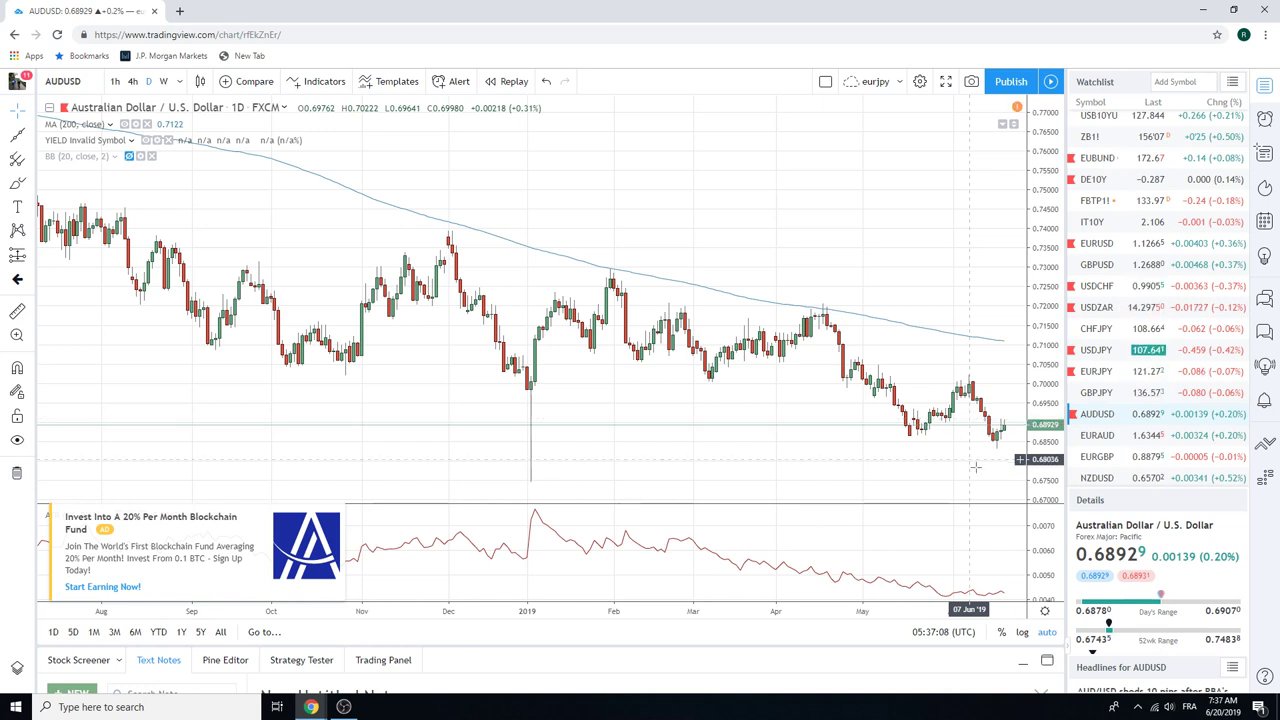
left_click(1099, 440)
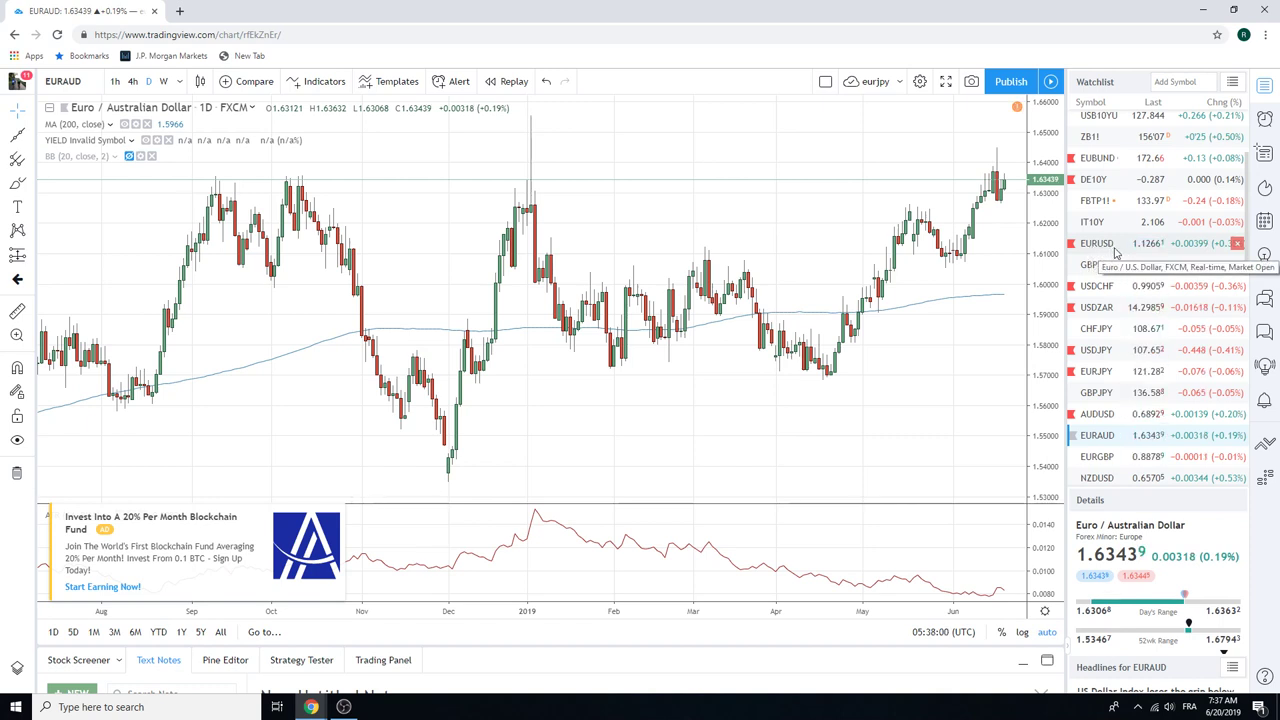
scroll(1116, 253, "down", 1)
scroll(1116, 253, "down", 2)
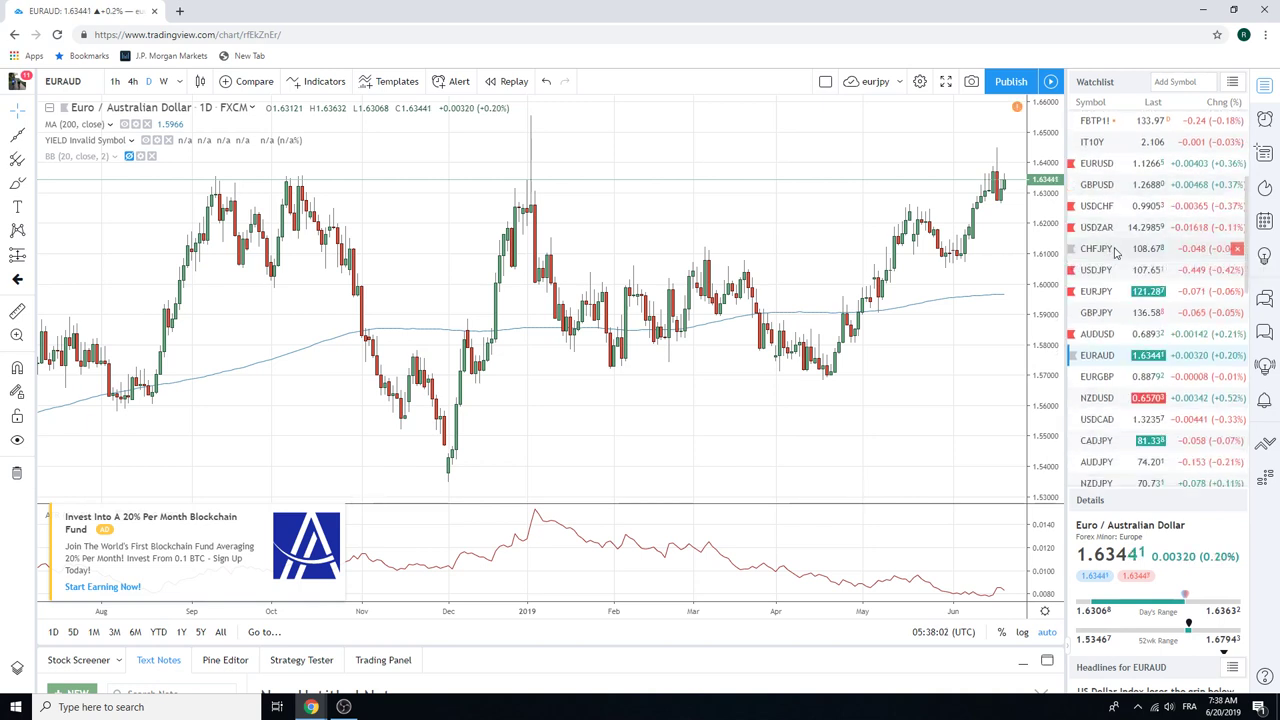